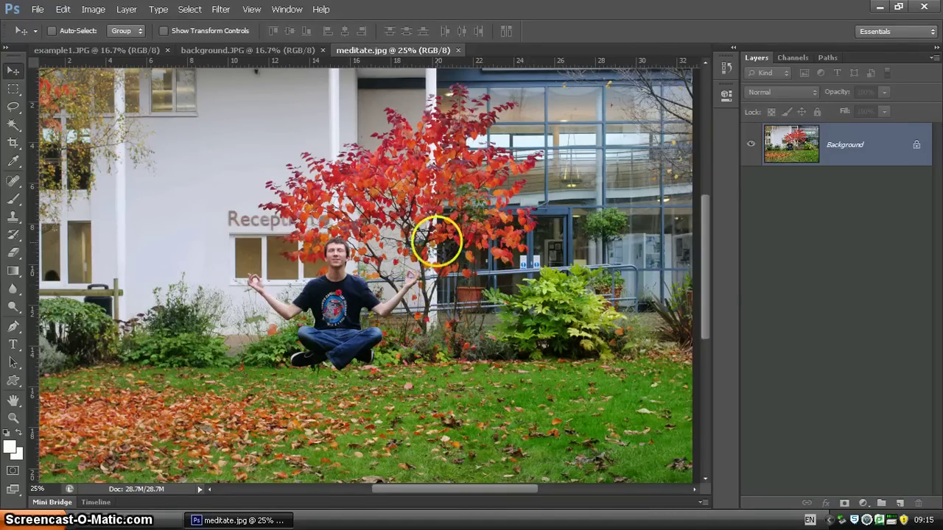
Step: Close meditate.jpg and compare the photo in example1.JPG with the empty scene in background.JPG
{"action": "left_click", "coordinate": [458, 50]}
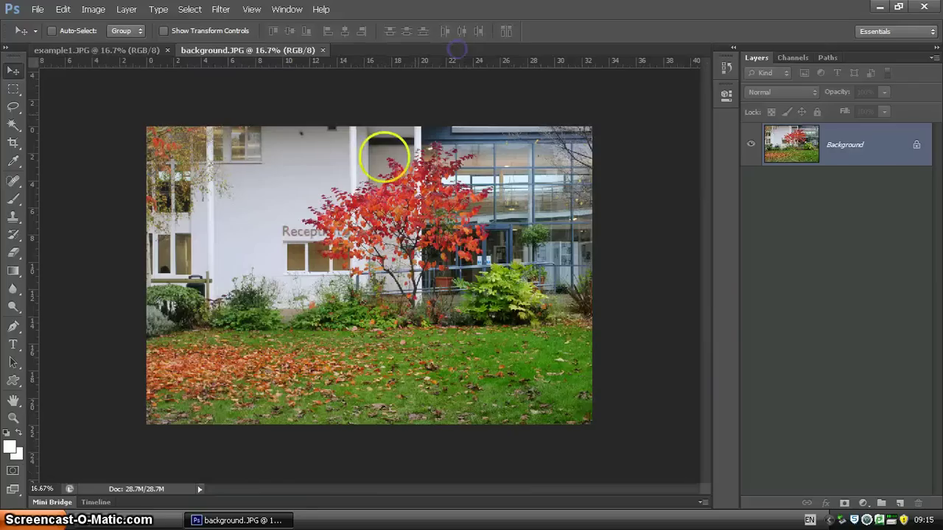
{"action": "left_click", "coordinate": [141, 52]}
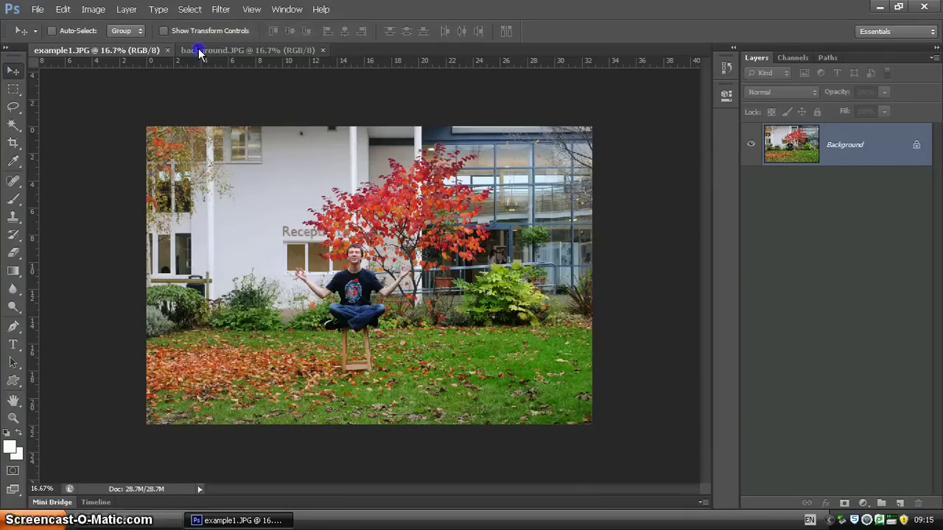
{"action": "left_click", "coordinate": [198, 50]}
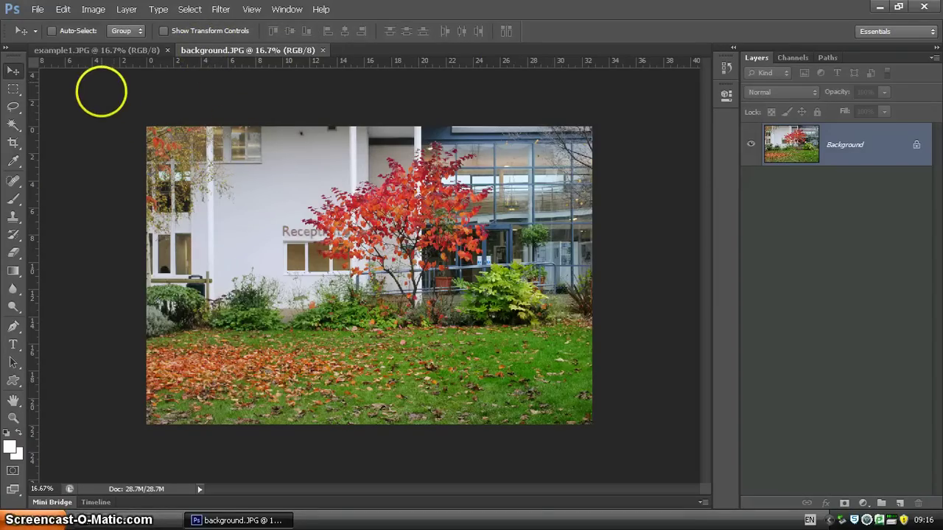
{"action": "left_click", "coordinate": [115, 52]}
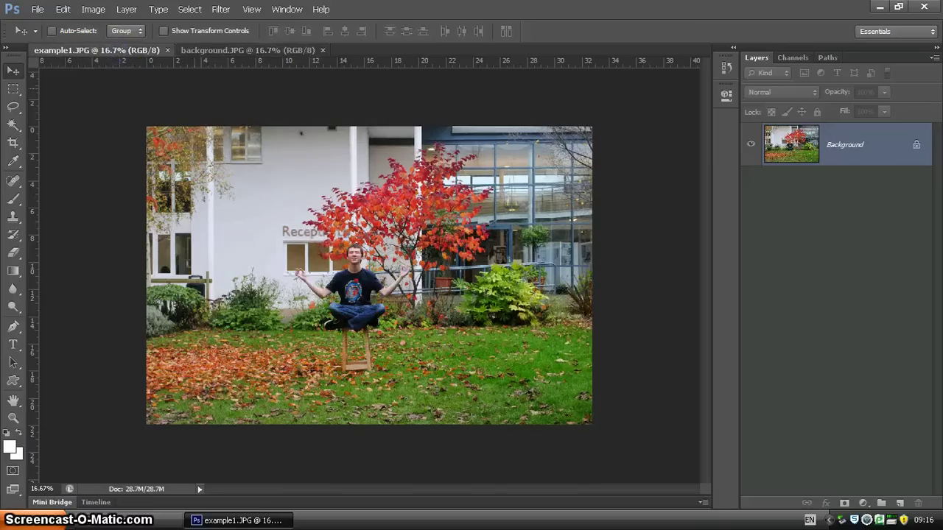
{"action": "left_click", "coordinate": [260, 52]}
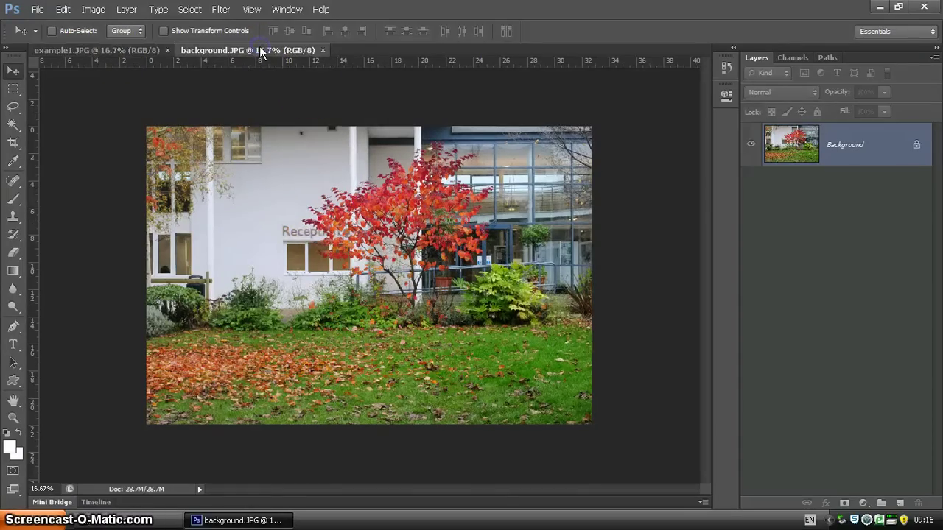
{"action": "left_click", "coordinate": [140, 51]}
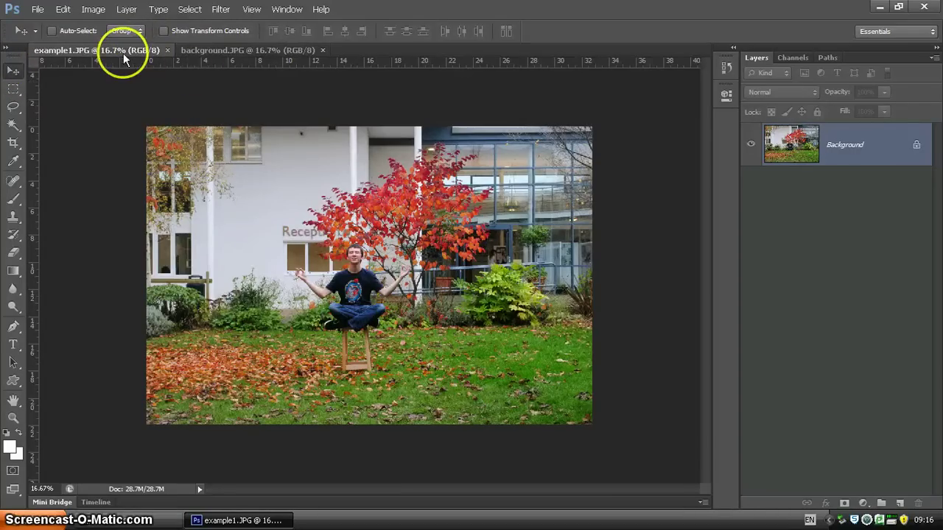
Step: Copy the example1.JPG photo into background.JPG as a new layer and snap it to the canvas edges
{"action": "left_click_drag", "start_coordinate": [133, 55], "coordinate": [287, 252]}
{"action": "left_click_drag", "start_coordinate": [314, 333], "coordinate": [311, 194]}
{"action": "left_click_drag", "start_coordinate": [258, 244], "coordinate": [313, 66]}
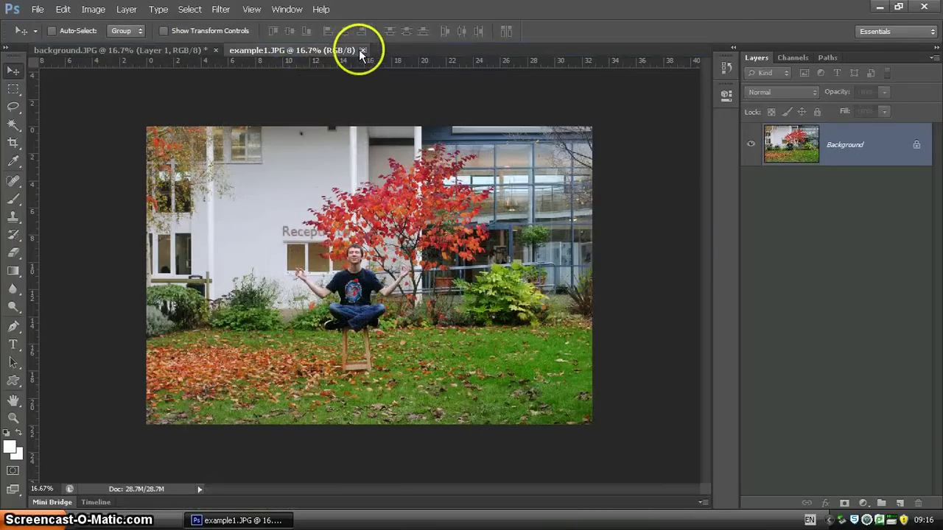
{"action": "left_click", "coordinate": [175, 50]}
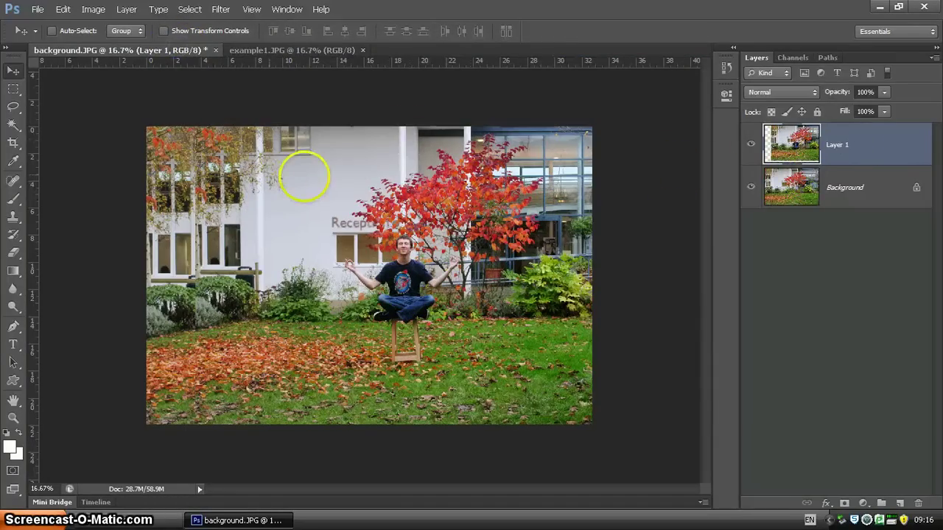
{"action": "left_click_drag", "start_coordinate": [261, 171], "coordinate": [214, 187]}
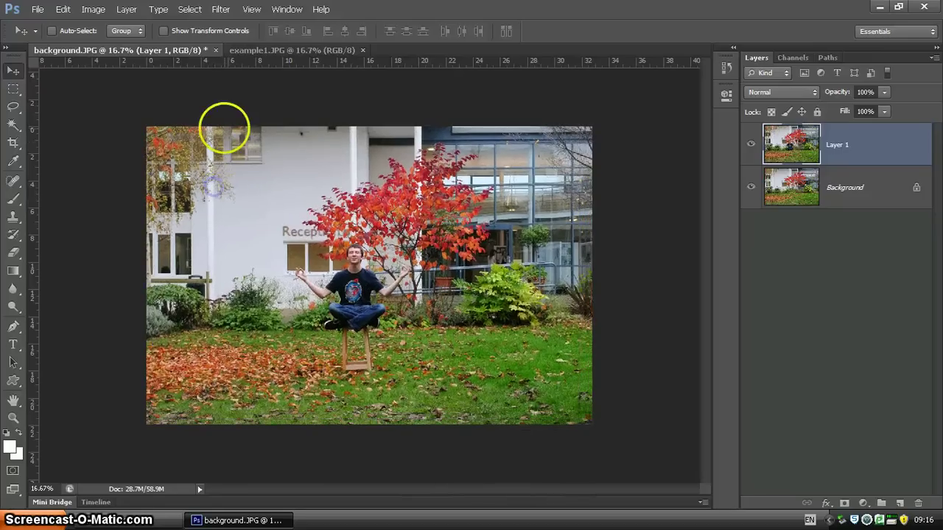
{"action": "left_click", "coordinate": [251, 8]}
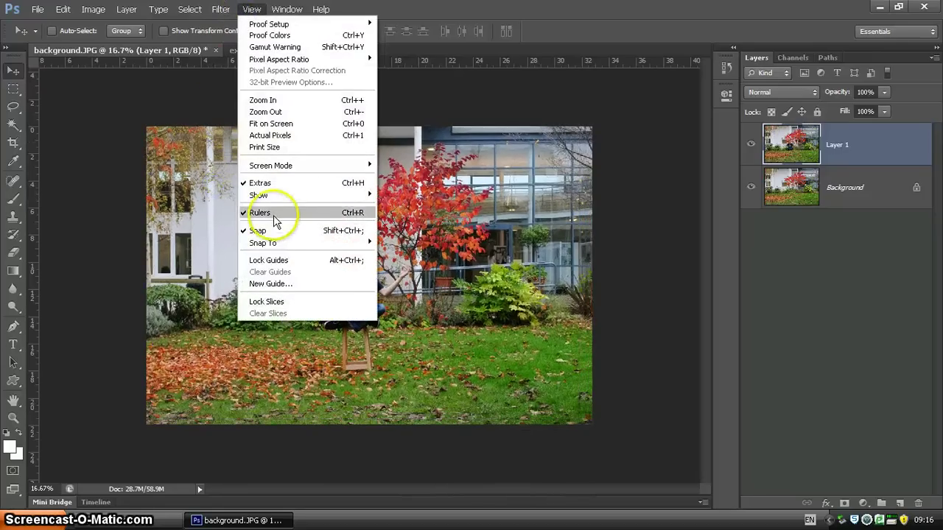
{"action": "left_click", "coordinate": [110, 225]}
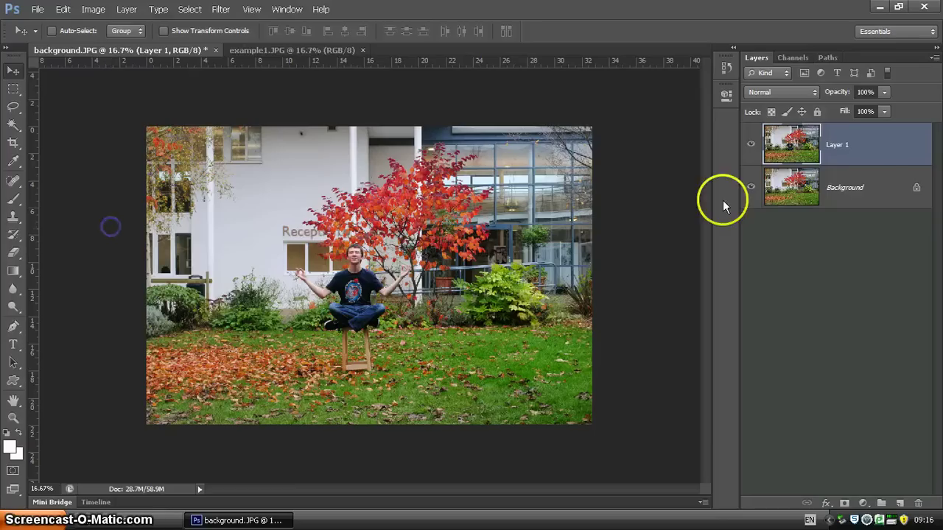
Step: Lower Layer 1's opacity to 58% and nudge the layer to line up its railings and plants with the Background layer
{"action": "left_click", "coordinate": [884, 92]}
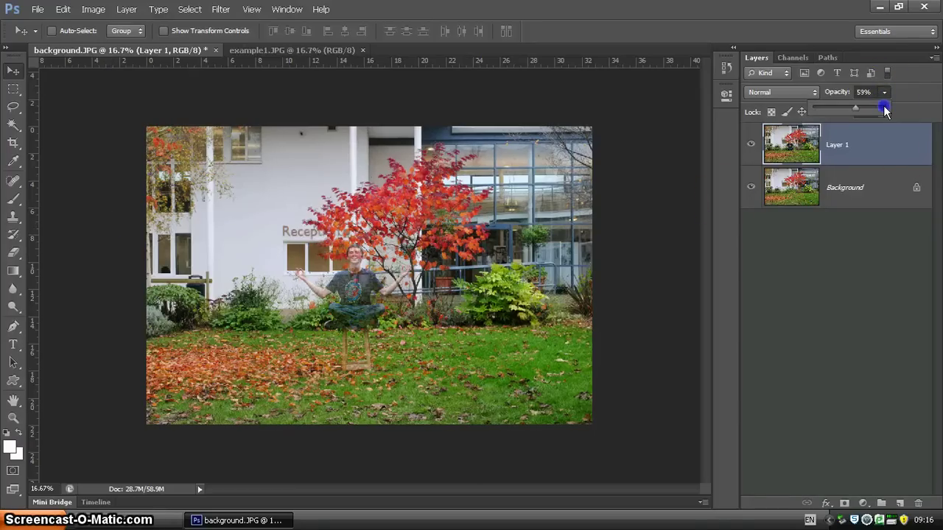
{"action": "left_click_drag", "start_coordinate": [884, 110], "coordinate": [854, 106]}
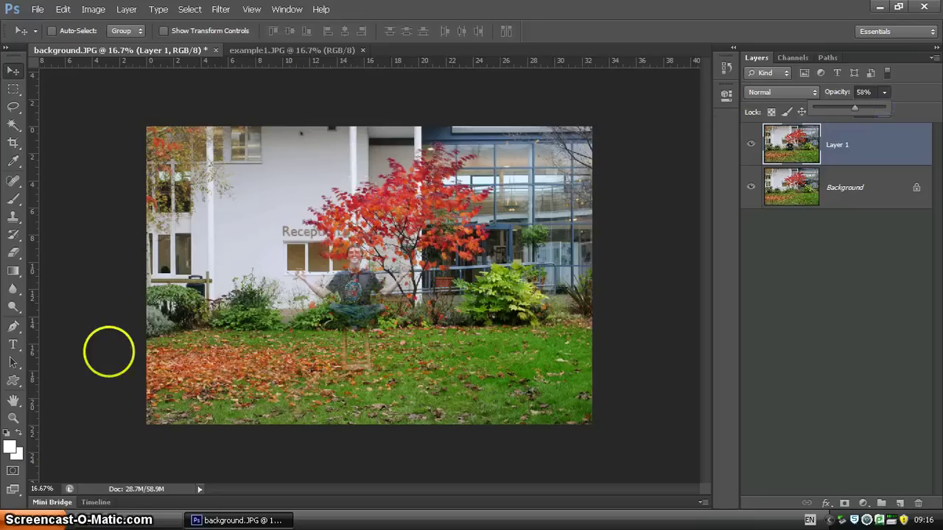
{"action": "left_click", "coordinate": [13, 418]}
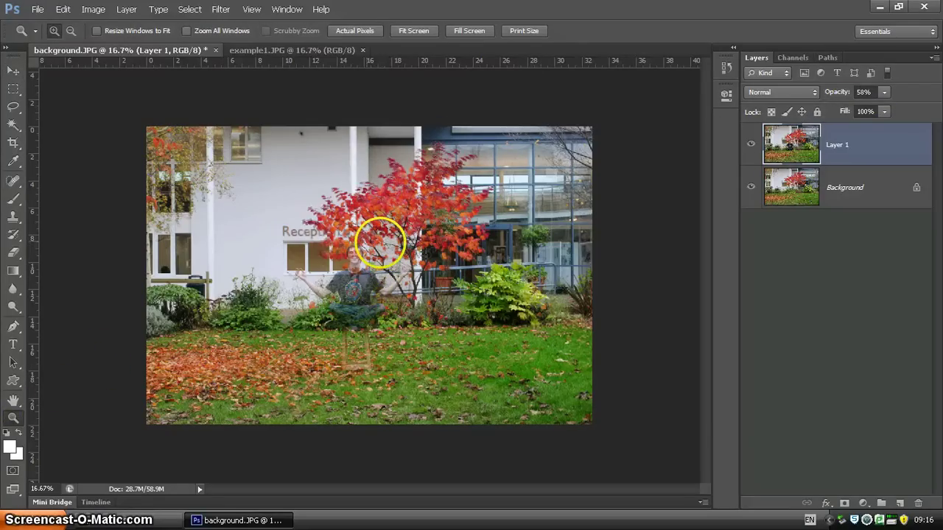
{"action": "left_click_drag", "start_coordinate": [365, 237], "coordinate": [486, 331]}
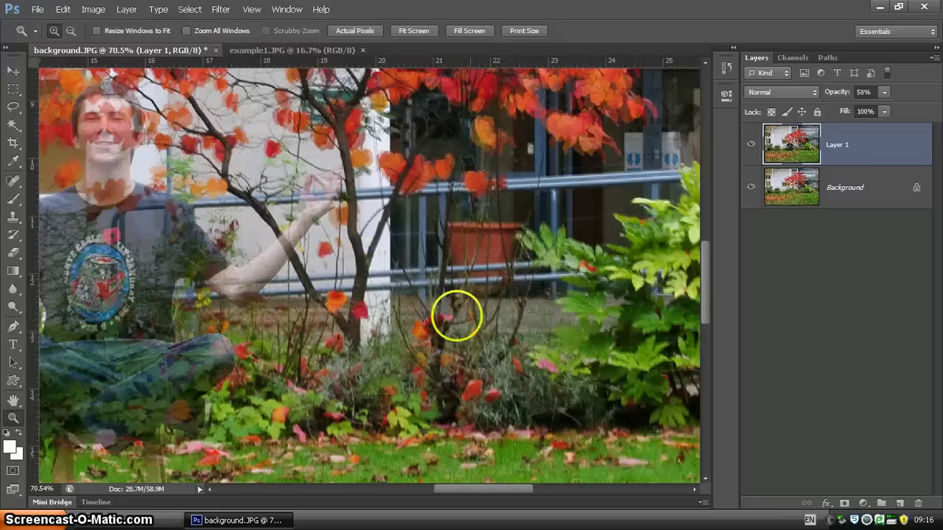
{"action": "left_click", "coordinate": [15, 73]}
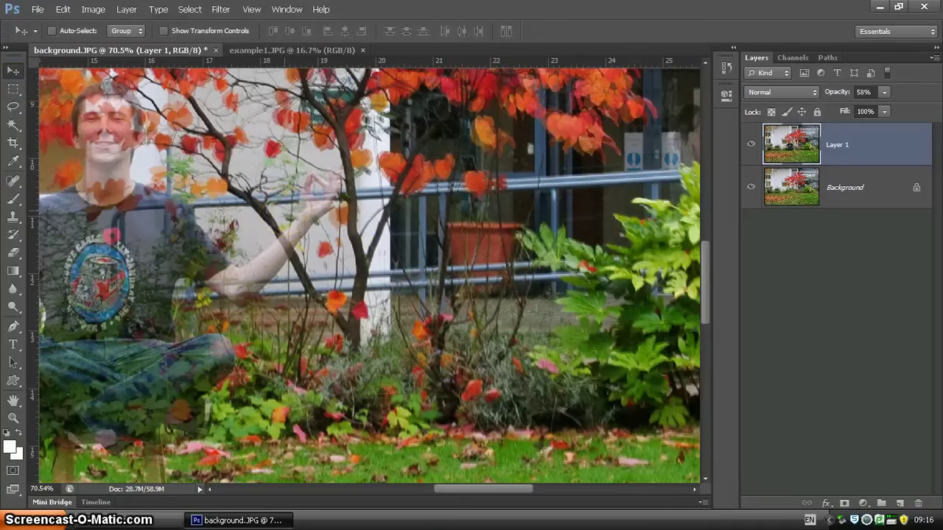
{"action": "key", "text": "Up"}
{"action": "key", "text": "Up"}
{"action": "key", "text": "Up"}
{"action": "key", "text": "Up"}
{"action": "key", "text": "Up"}
{"action": "key", "text": "Up"}
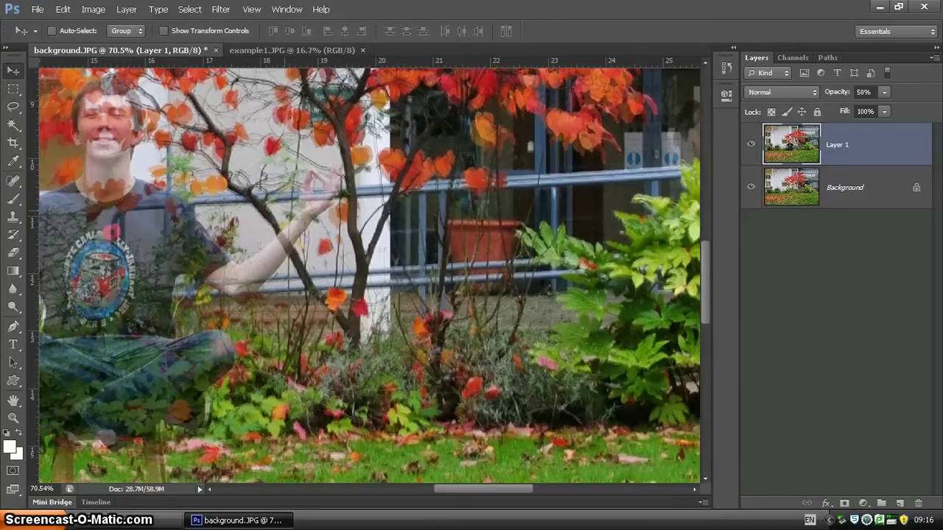
{"action": "key", "text": "Up"}
{"action": "key", "text": "Up"}
{"action": "key", "text": "Up"}
{"action": "key", "text": "Up"}
{"action": "key", "text": "Up"}
{"action": "key", "text": "Up"}
{"action": "key", "text": "Up"}
{"action": "key", "text": "Up"}
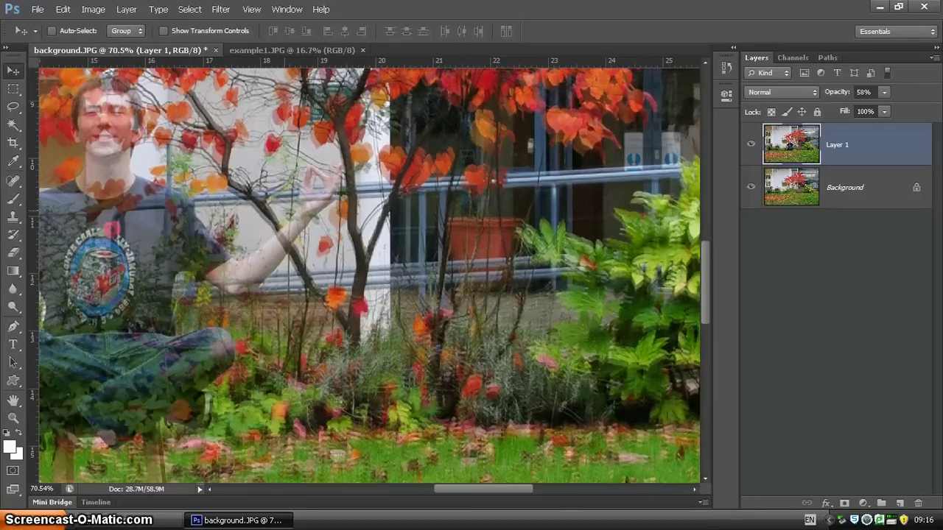
{"action": "key", "text": "Up"}
{"action": "key", "text": "Up"}
{"action": "key", "text": "Up"}
{"action": "key", "text": "Up"}
{"action": "key", "text": "Up"}
{"action": "key", "text": "Up"}
{"action": "key", "text": "Up"}
{"action": "key", "text": "Up"}
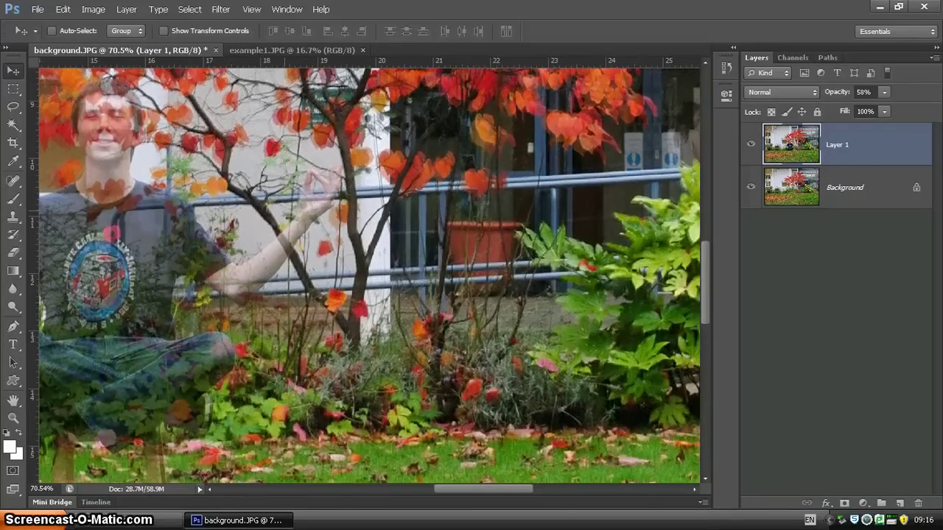
{"action": "key", "text": "Up"}
{"action": "key", "text": "Up"}
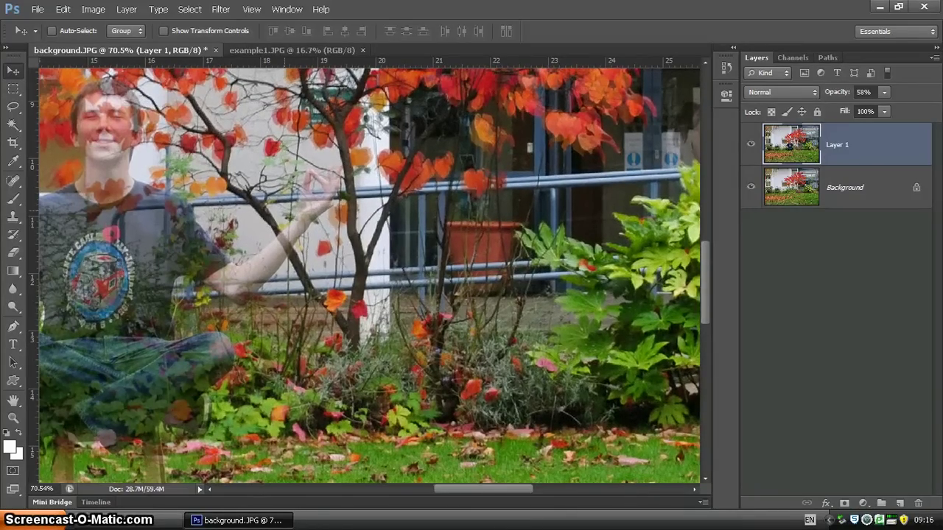
{"action": "key", "text": "Up"}
{"action": "key", "text": "Up"}
{"action": "key", "text": "Up"}
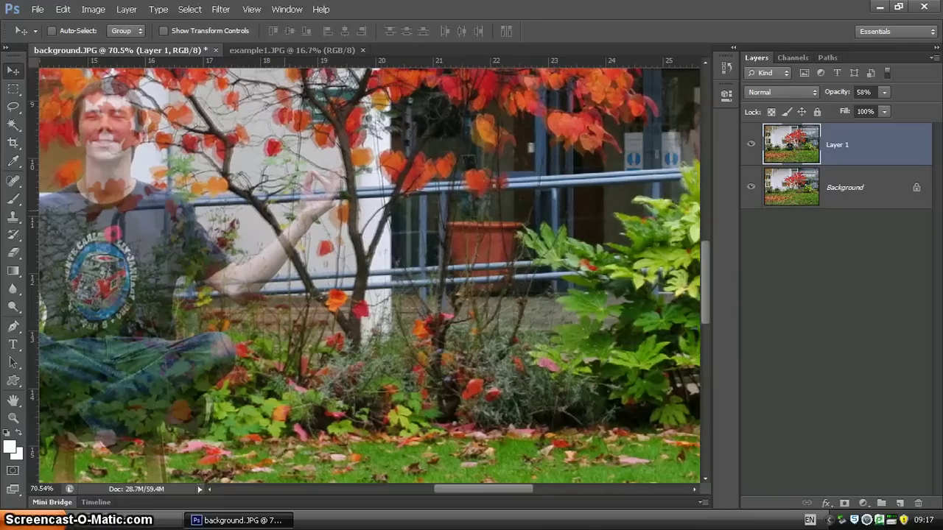
{"action": "key", "text": "Up"}
{"action": "key", "text": "Up"}
{"action": "key", "text": "Up"}
{"action": "key", "text": "Up"}
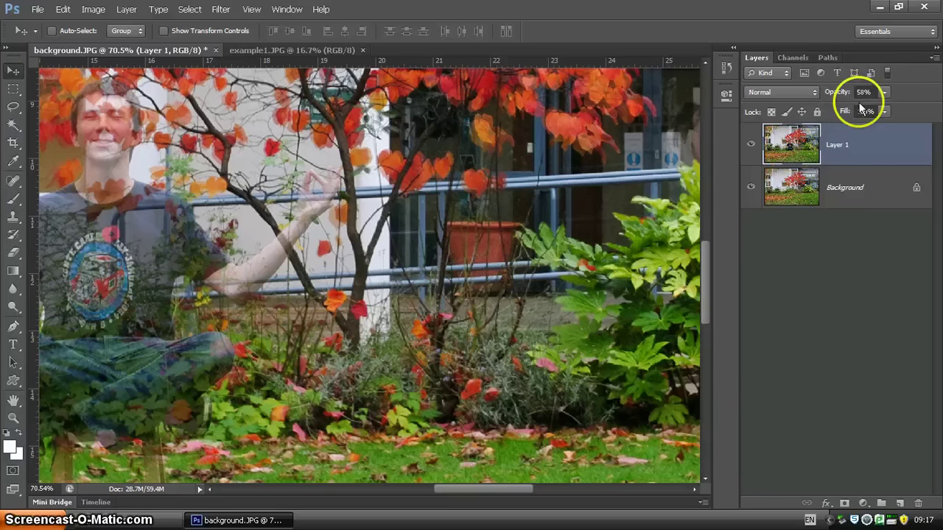
Step: Restore Layer 1's opacity to 100% and add a white layer mask to it
{"action": "left_click_drag", "start_coordinate": [884, 98], "coordinate": [940, 107]}
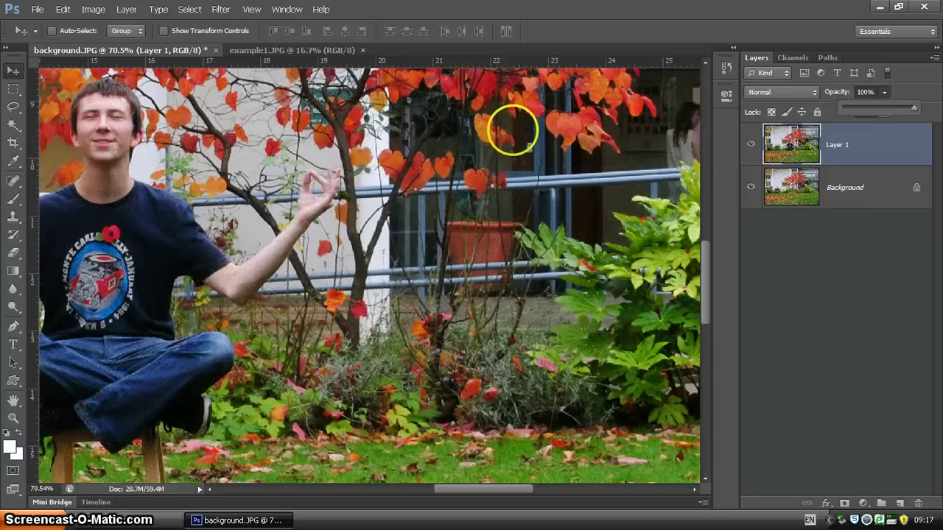
{"action": "key", "text": "ctrl+minus"}
{"action": "key", "text": "ctrl+minus"}
{"action": "key", "text": "ctrl+minus"}
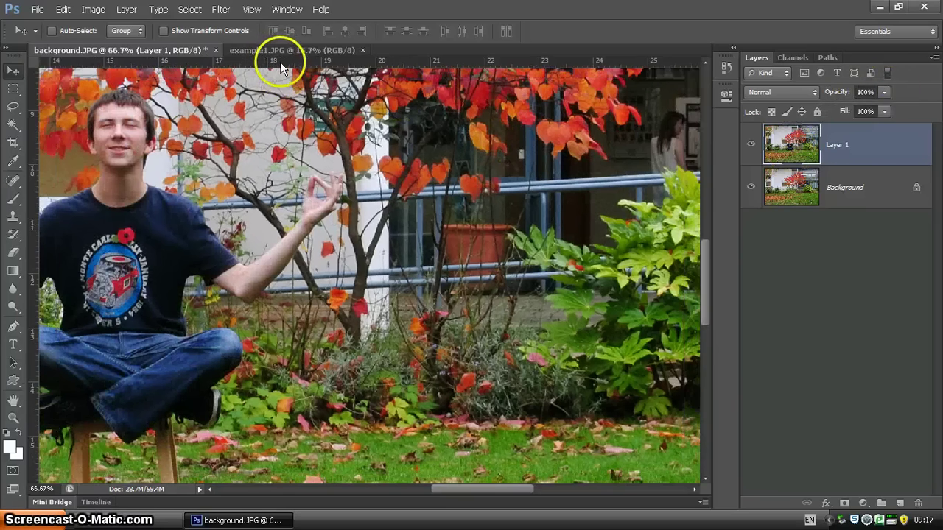
{"action": "key", "text": "ctrl+minus"}
{"action": "key", "text": "ctrl+minus"}
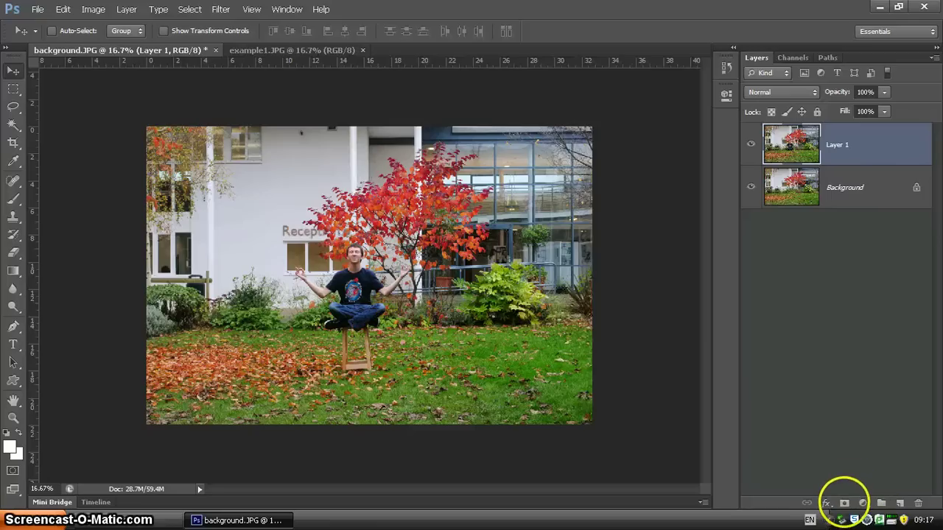
{"action": "left_click", "coordinate": [844, 503]}
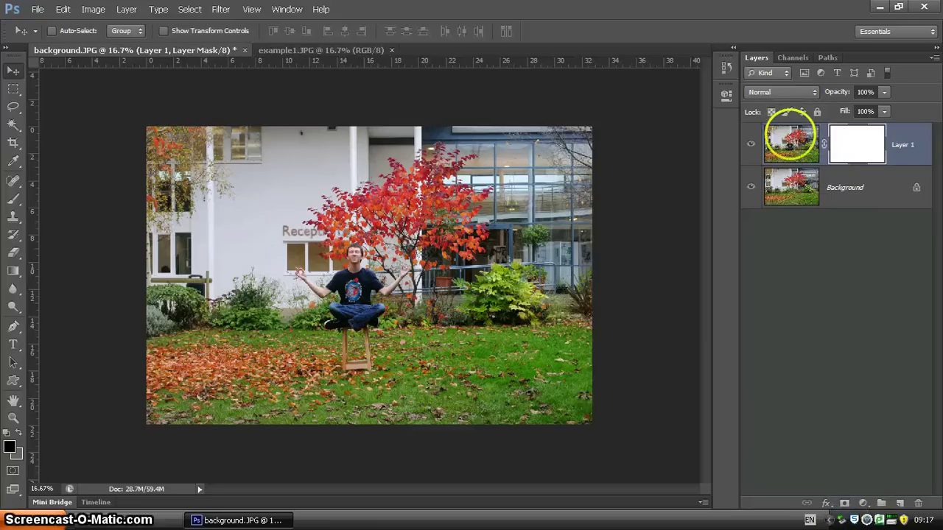
Step: Brush black at size 50 on Layer 1's mask over the stool's crossbar and lower legs to hide them
{"action": "left_click", "coordinate": [13, 200]}
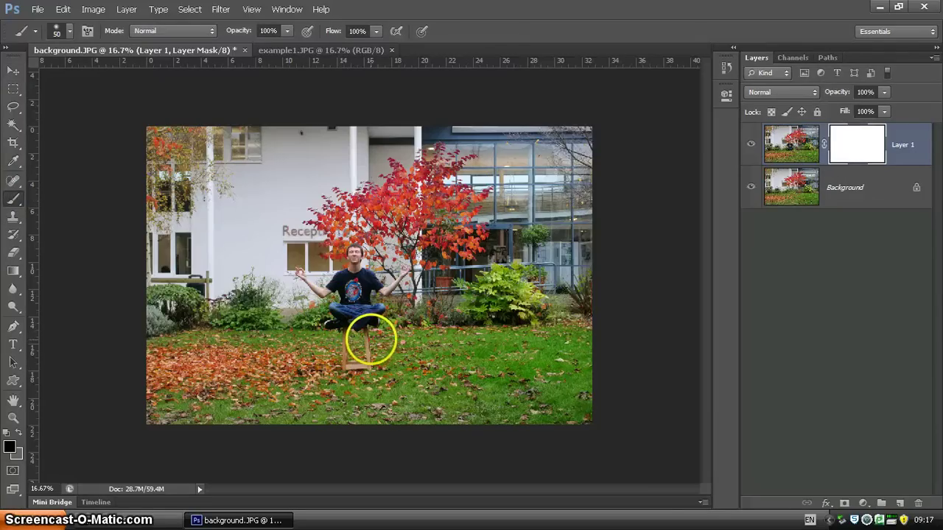
{"action": "left_click", "coordinate": [13, 416]}
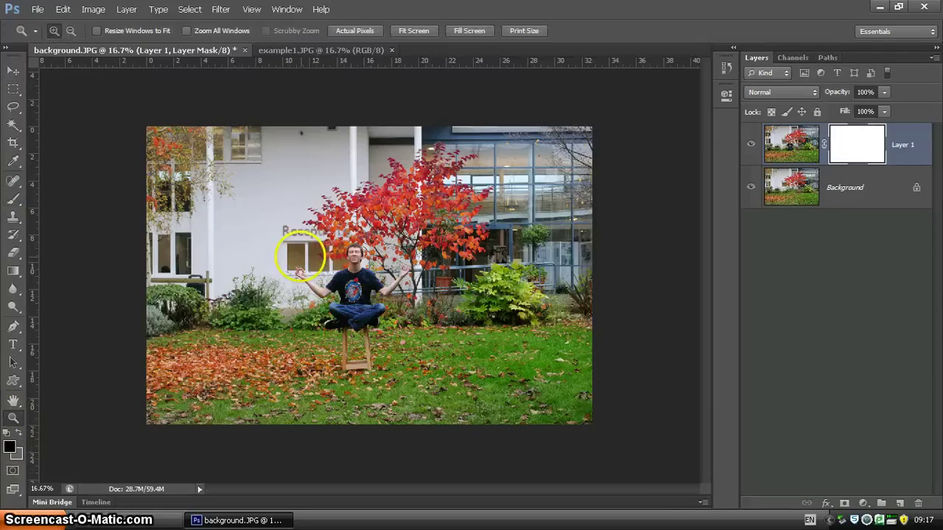
{"action": "left_click_drag", "start_coordinate": [301, 255], "coordinate": [416, 368]}
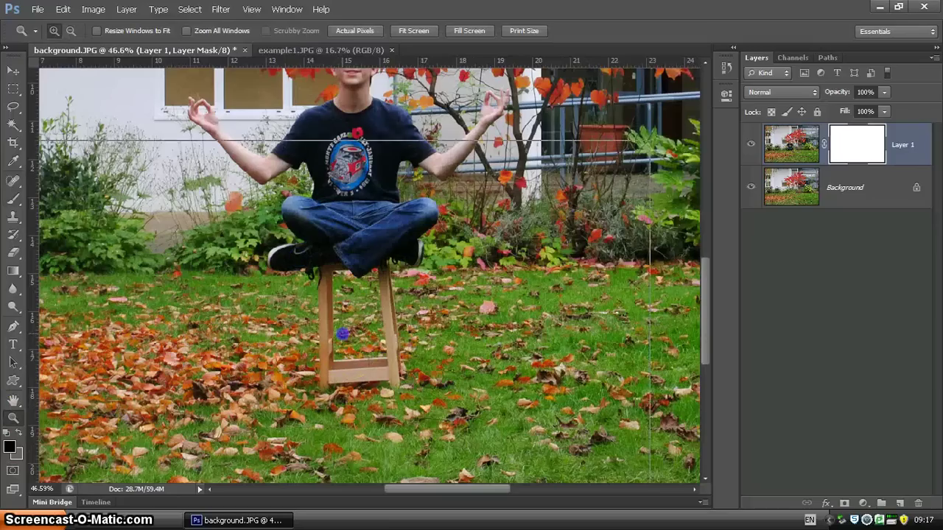
{"action": "left_click", "coordinate": [337, 330]}
{"action": "left_click", "coordinate": [319, 332]}
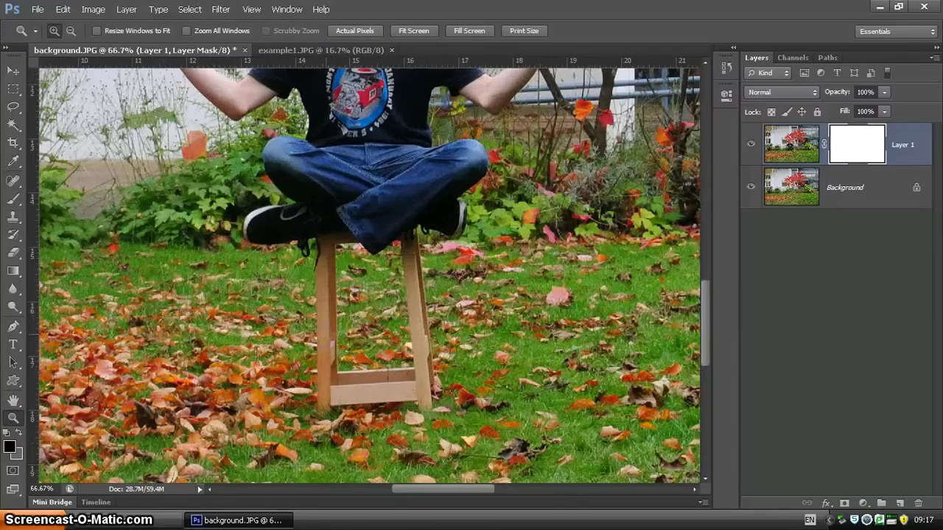
{"action": "left_click", "coordinate": [13, 199]}
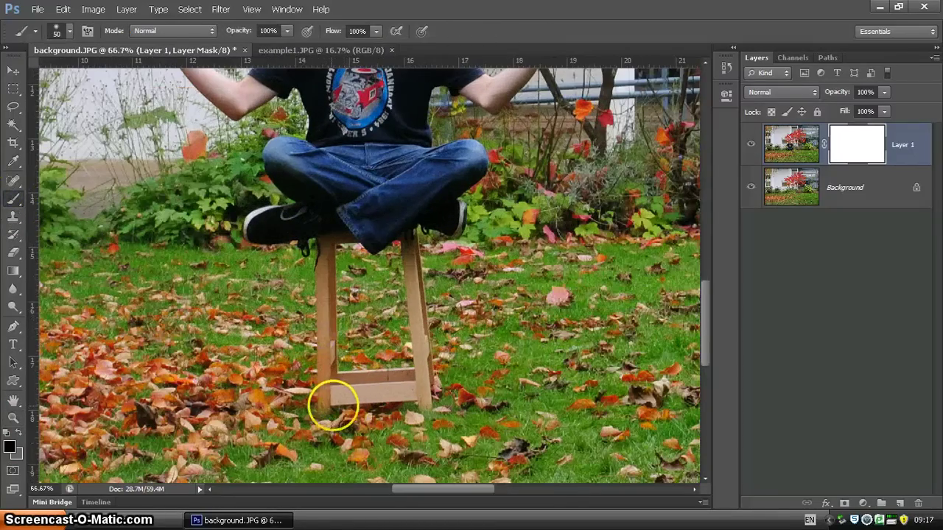
{"action": "left_click_drag", "start_coordinate": [324, 409], "coordinate": [323, 366]}
{"action": "mouse_move", "coordinate": [324, 409]}
{"action": "left_mouse_down"}
{"action": "mouse_move", "coordinate": [339, 371]}
{"action": "mouse_move", "coordinate": [416, 377]}
{"action": "mouse_move", "coordinate": [434, 398]}
{"action": "mouse_move", "coordinate": [368, 406]}
{"action": "left_mouse_up"}
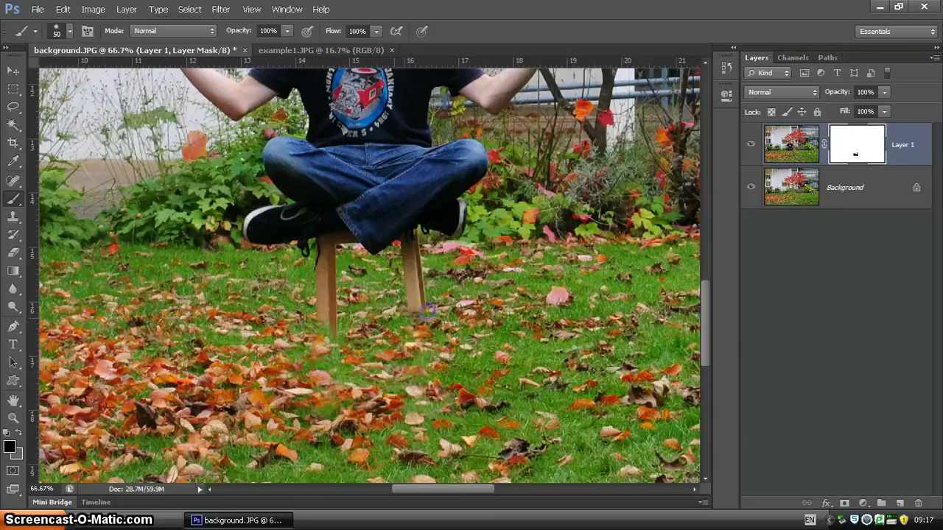
Step: Bring back the stool's left leg and front crossbar with white on the mask, and hide their lower parts again with black
{"action": "left_click", "coordinate": [19, 433]}
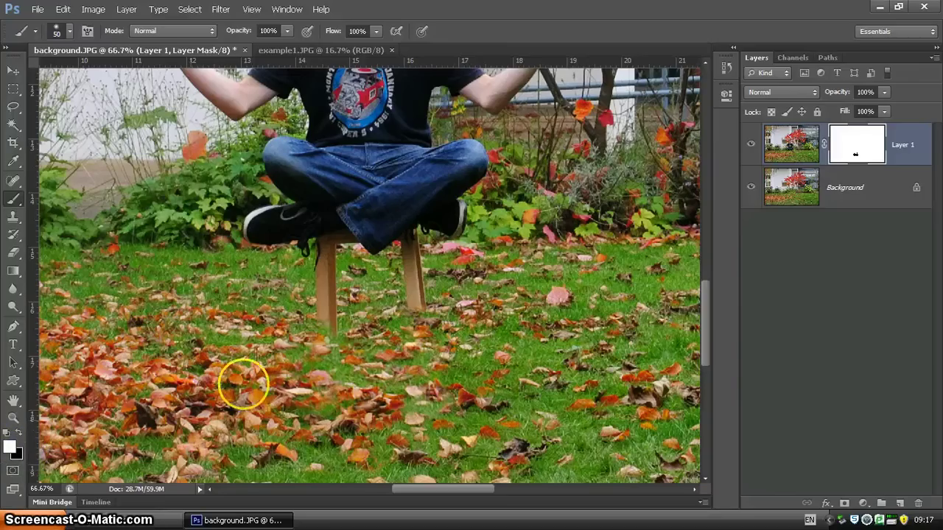
{"action": "mouse_move", "coordinate": [316, 321]}
{"action": "left_mouse_down"}
{"action": "mouse_move", "coordinate": [328, 388]}
{"action": "mouse_move", "coordinate": [420, 394]}
{"action": "left_mouse_up"}
{"action": "left_click", "coordinate": [19, 434]}
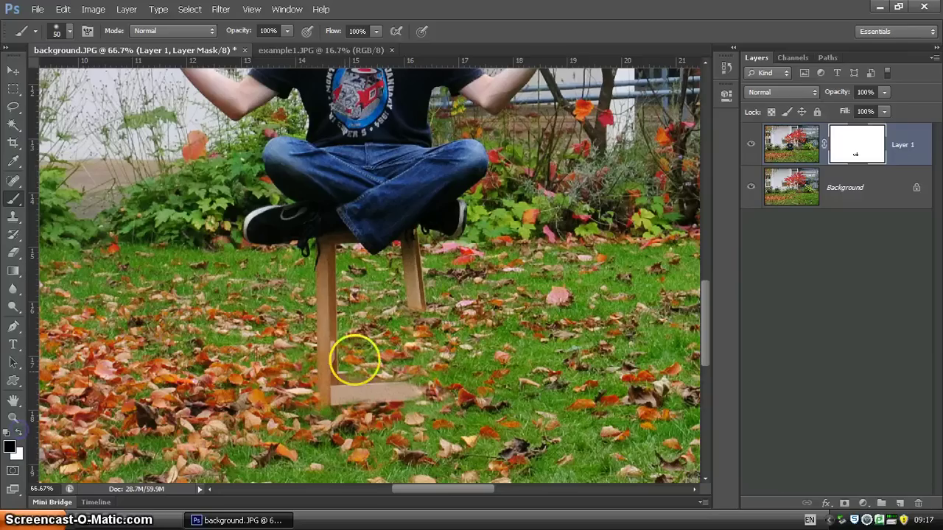
{"action": "left_click", "coordinate": [322, 315]}
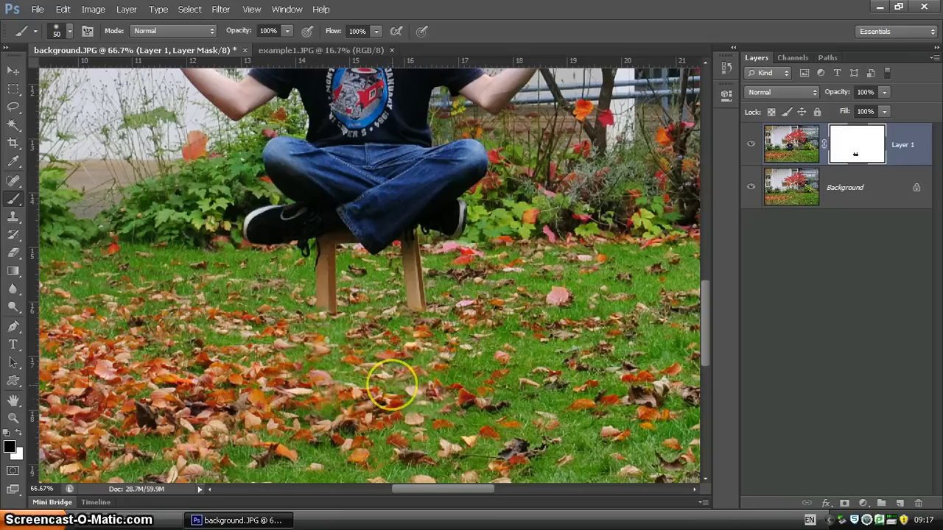
Step: Paint black at brush size 400 on Layer 1's mask over the stool legs' lower ends and the surrounding grass
{"action": "key", "text": "bracketright"}
{"action": "key", "text": "bracketright"}
{"action": "key", "text": "bracketright"}
{"action": "key", "text": "bracketright"}
{"action": "key", "text": "bracketright"}
{"action": "key", "text": "bracketright"}
{"action": "key", "text": "bracketright"}
{"action": "key", "text": "bracketright"}
{"action": "key", "text": "bracketright"}
{"action": "key", "text": "bracketright"}
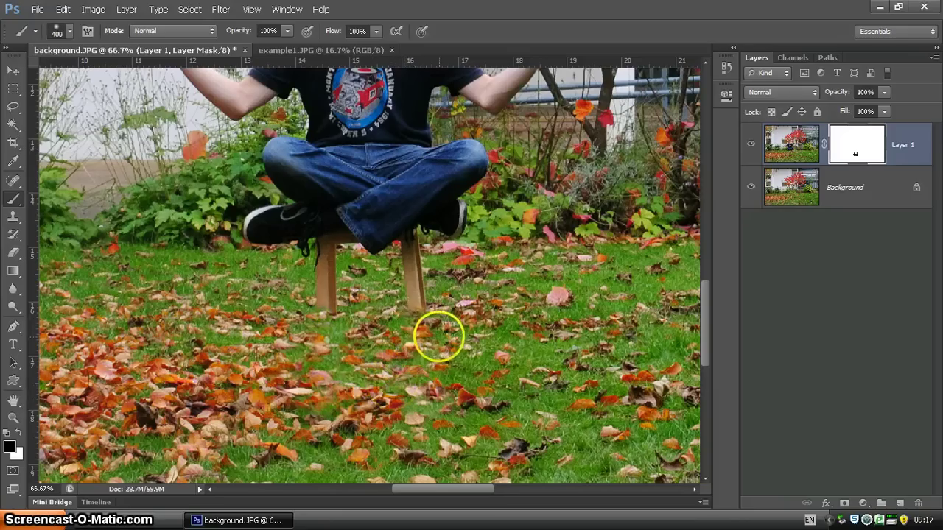
{"action": "mouse_move", "coordinate": [383, 346]}
{"action": "left_mouse_down"}
{"action": "mouse_move", "coordinate": [357, 336]}
{"action": "mouse_move", "coordinate": [295, 341]}
{"action": "left_mouse_up"}
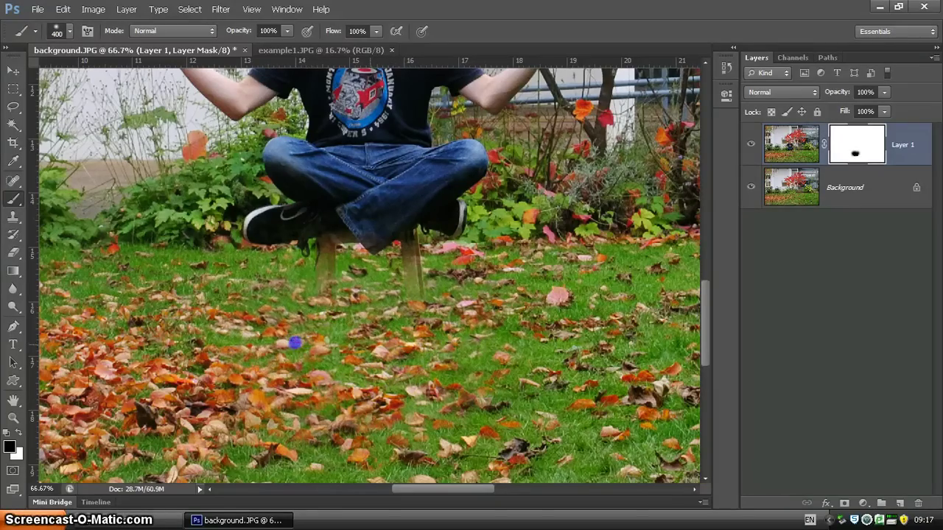
Step: Mask out the remaining stool legs up to the shoes and jeans with black at brush size 80
{"action": "key", "text": "bracketleft"}
{"action": "left_click", "coordinate": [394, 344]}
{"action": "key", "text": "bracketleft"}
{"action": "key", "text": "bracketleft"}
{"action": "key", "text": "bracketleft"}
{"action": "key", "text": "bracketleft"}
{"action": "key", "text": "bracketleft"}
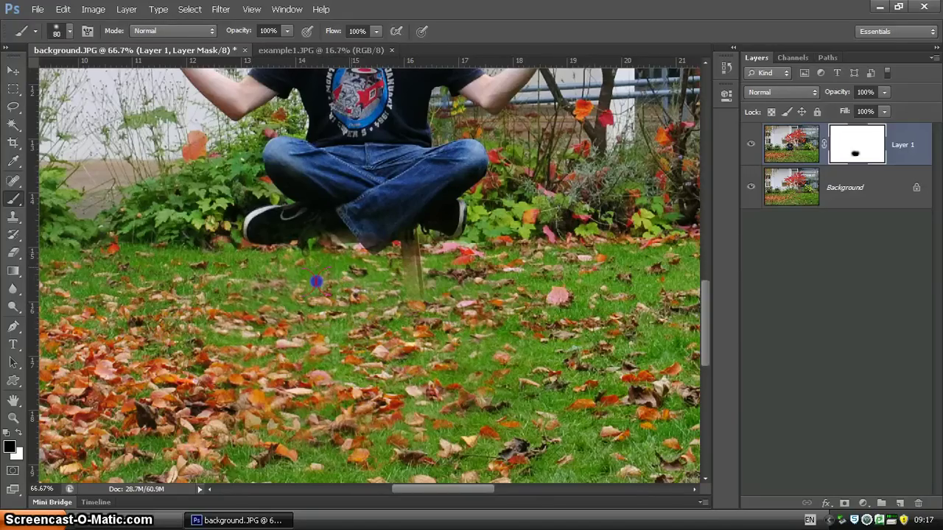
{"action": "left_click_drag", "start_coordinate": [412, 250], "coordinate": [410, 239]}
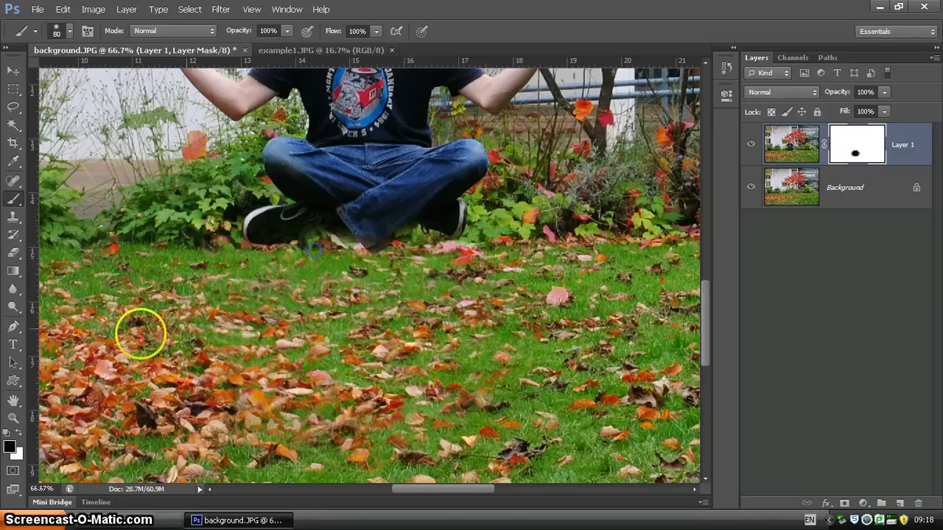
Step: Bring back the erased parts of the man's shoes and jeans hem with white on Layer 1's mask
{"action": "left_click", "coordinate": [18, 434]}
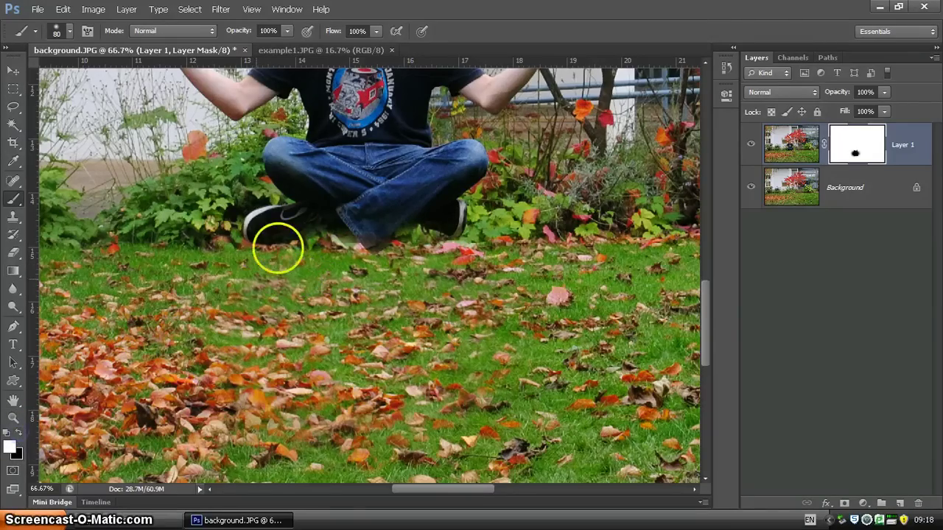
{"action": "left_click", "coordinate": [310, 222]}
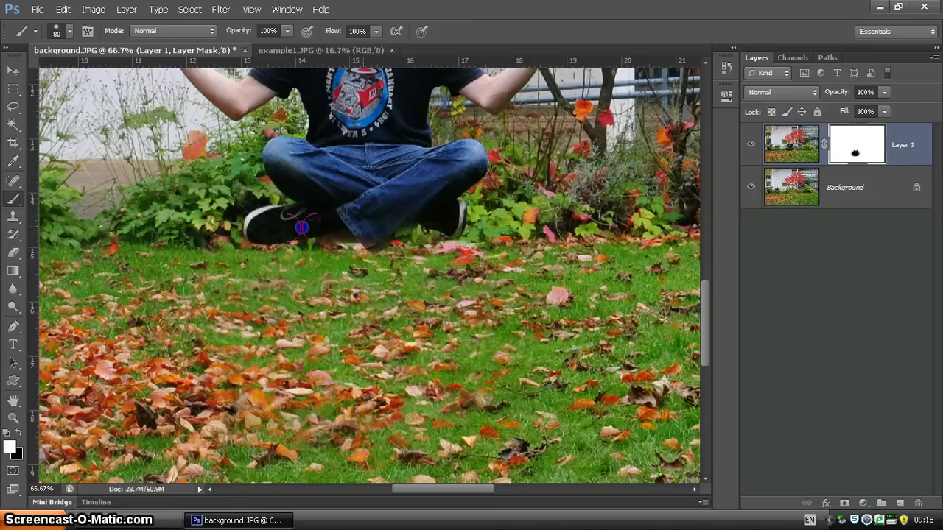
{"action": "left_click_drag", "start_coordinate": [301, 227], "coordinate": [377, 223]}
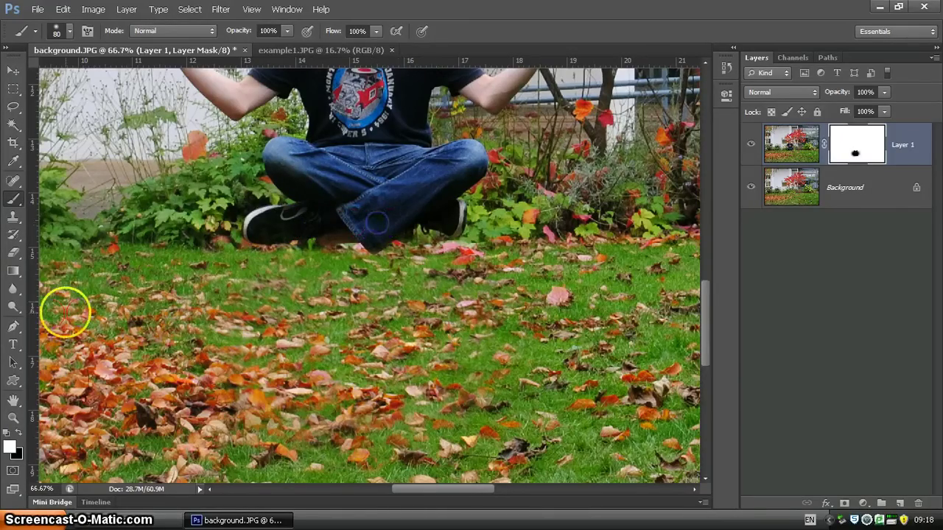
{"action": "left_click", "coordinate": [13, 418]}
{"action": "mouse_move", "coordinate": [300, 277]}
{"action": "left_mouse_down"}
{"action": "mouse_move", "coordinate": [364, 257]}
{"action": "mouse_move", "coordinate": [356, 245]}
{"action": "left_mouse_up"}
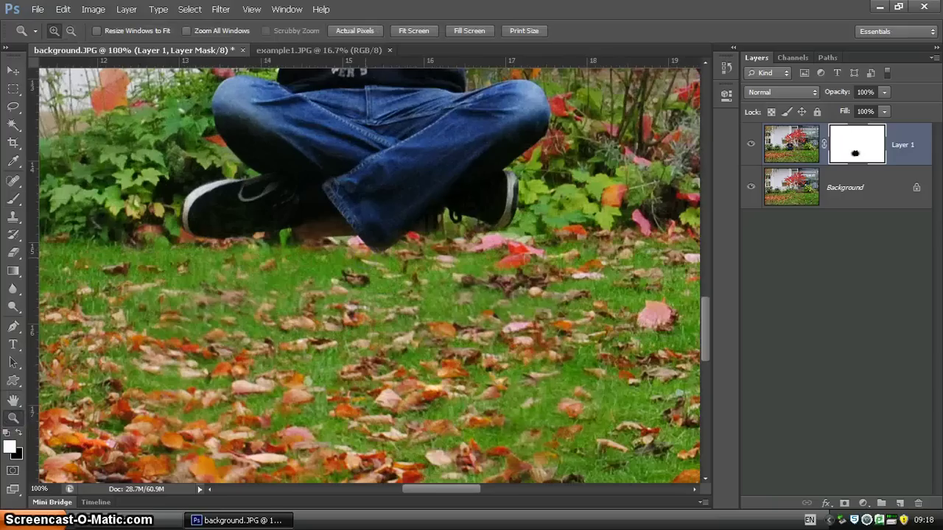
{"action": "left_click", "coordinate": [11, 201]}
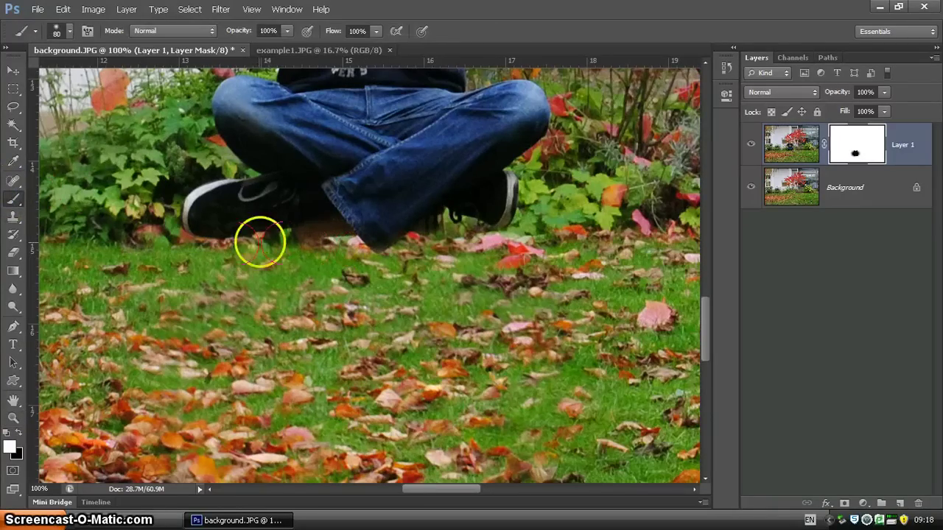
{"action": "left_click", "coordinate": [200, 214]}
{"action": "mouse_move", "coordinate": [201, 214]}
{"action": "left_mouse_down"}
{"action": "mouse_move", "coordinate": [263, 218]}
{"action": "mouse_move", "coordinate": [327, 202]}
{"action": "mouse_move", "coordinate": [374, 225]}
{"action": "mouse_move", "coordinate": [448, 199]}
{"action": "left_mouse_up"}
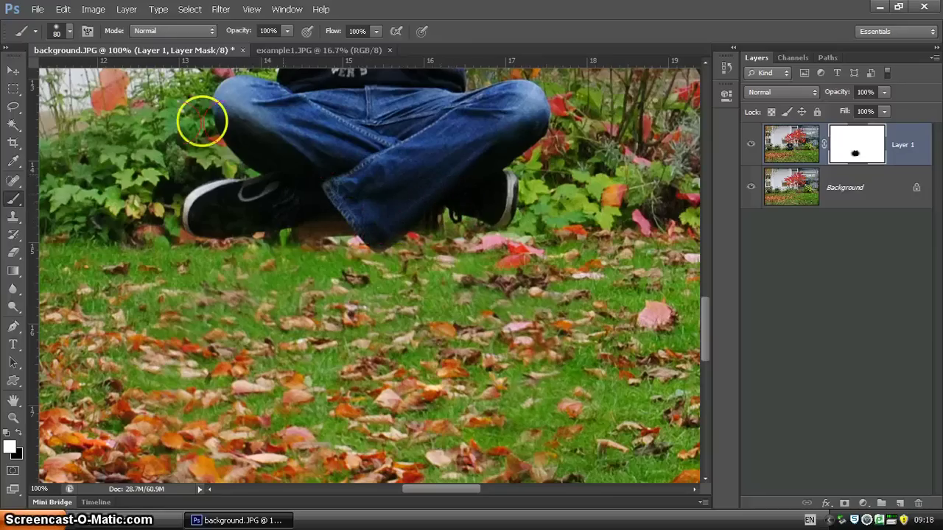
Step: Set the brush hardness to 53% and refine the left shoe's edge on the mask with white at size 45
{"action": "left_click", "coordinate": [66, 33]}
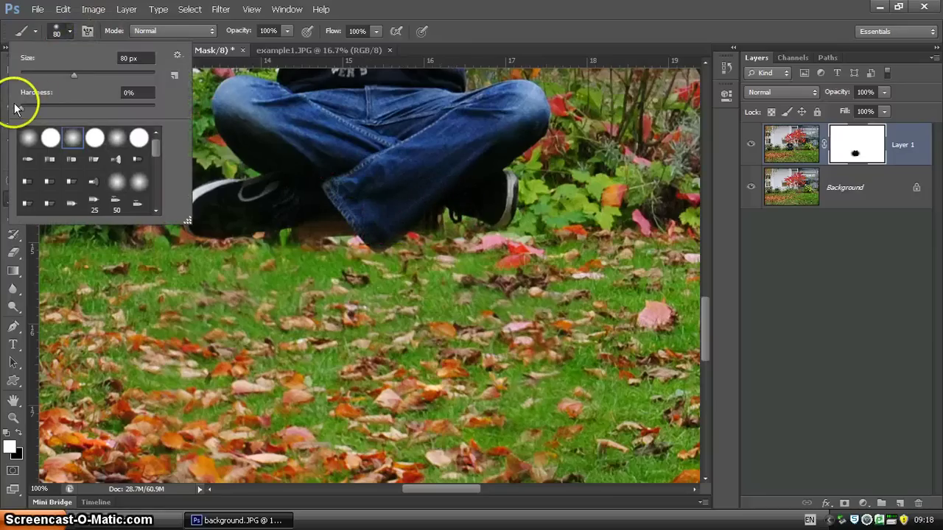
{"action": "left_click", "coordinate": [91, 108]}
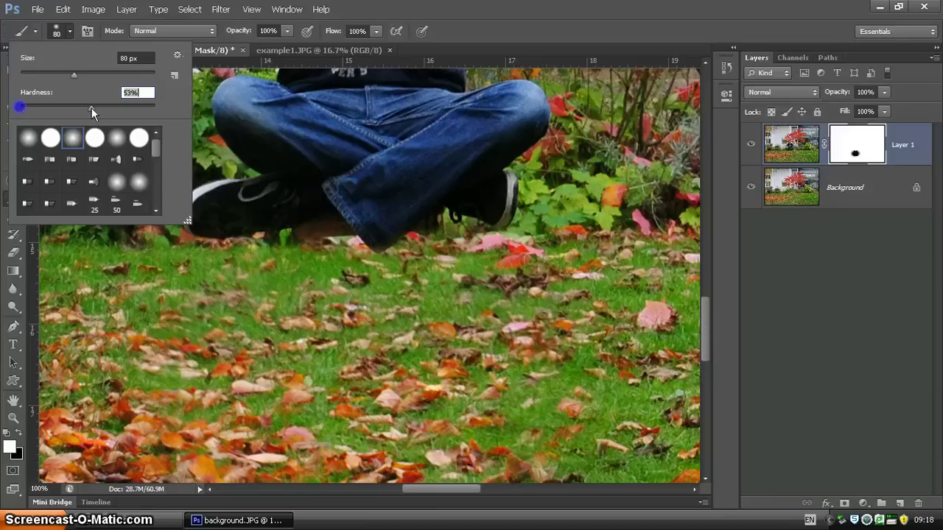
{"action": "left_click", "coordinate": [316, 192]}
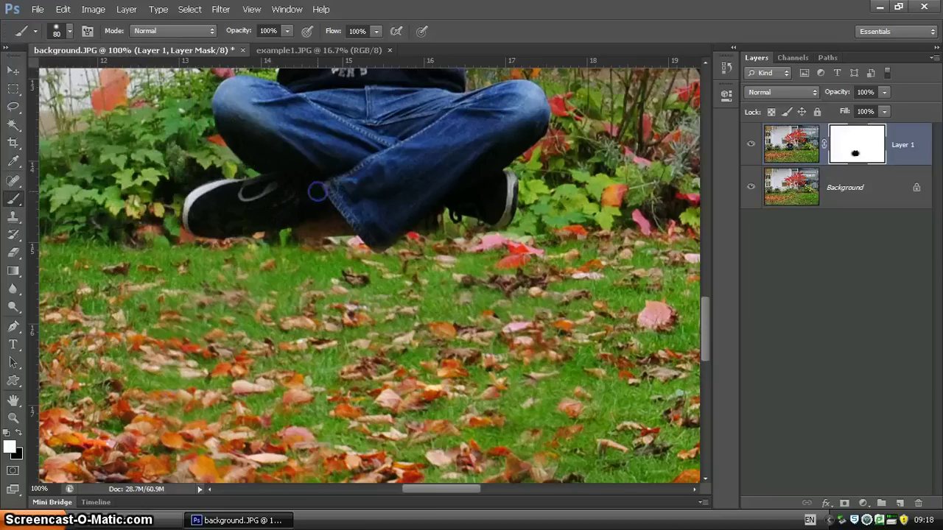
{"action": "left_click_drag", "start_coordinate": [317, 191], "coordinate": [227, 218]}
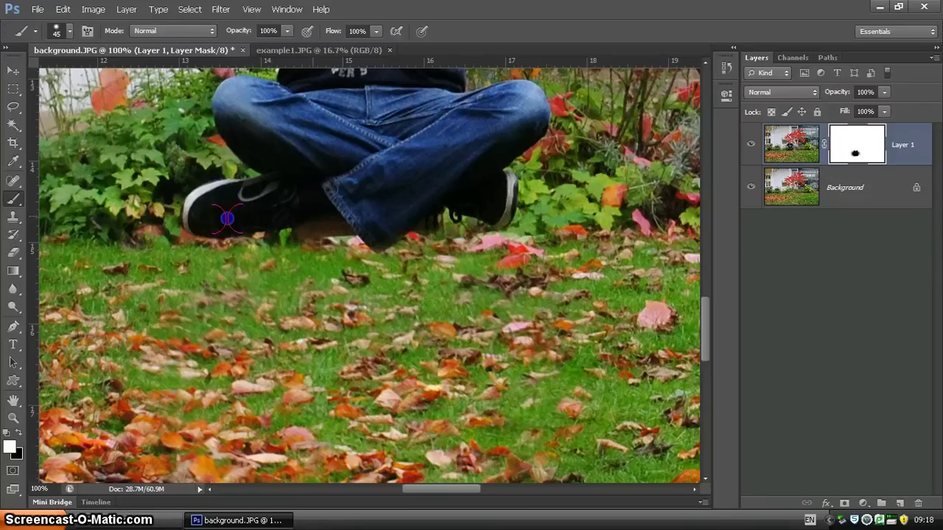
{"action": "left_click", "coordinate": [89, 256]}
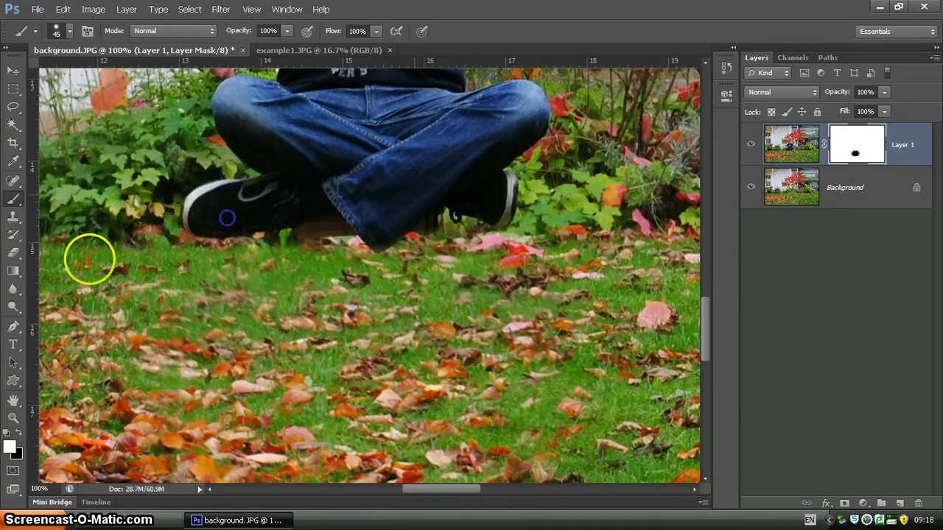
Step: Hide the leftover stool seat between the left shoe and the jeans hem with black on the mask
{"action": "left_click", "coordinate": [19, 432]}
{"action": "left_click", "coordinate": [191, 324]}
{"action": "left_click", "coordinate": [299, 245]}
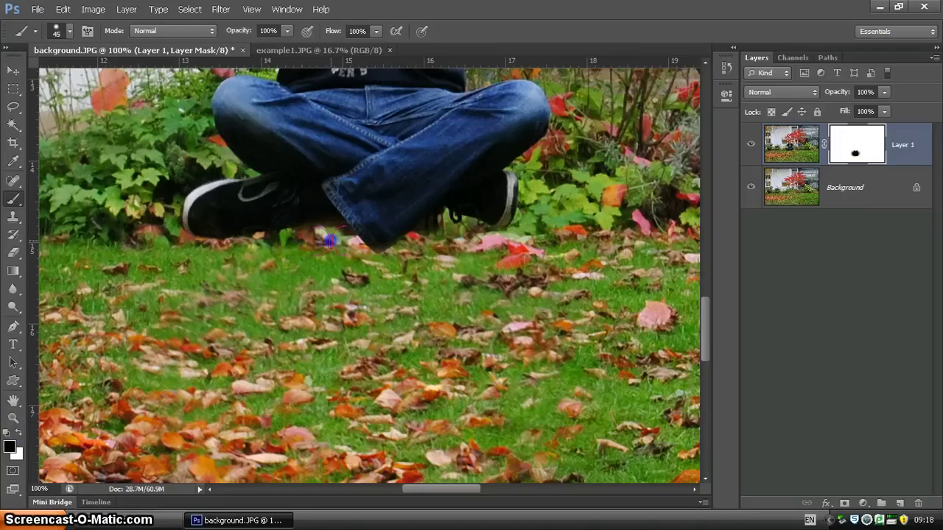
{"action": "left_click", "coordinate": [336, 239]}
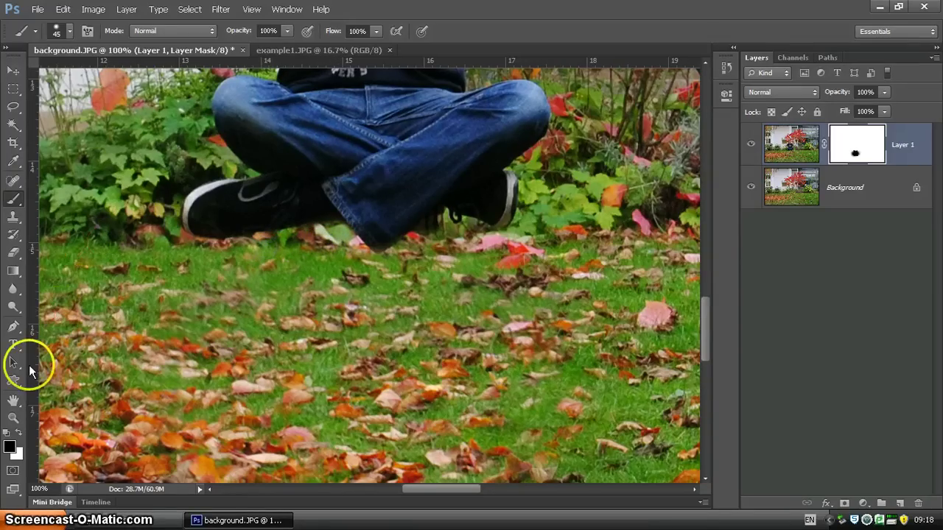
{"action": "double_click", "coordinate": [12, 400]}
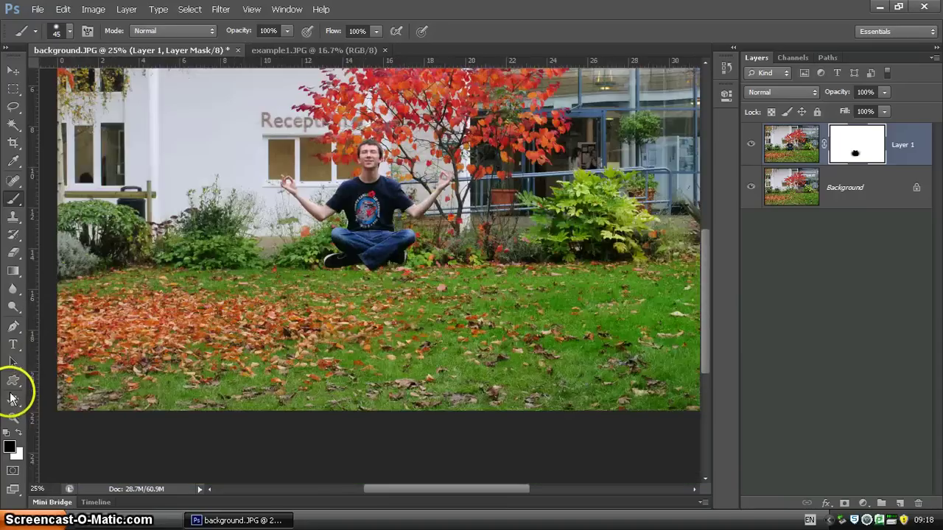